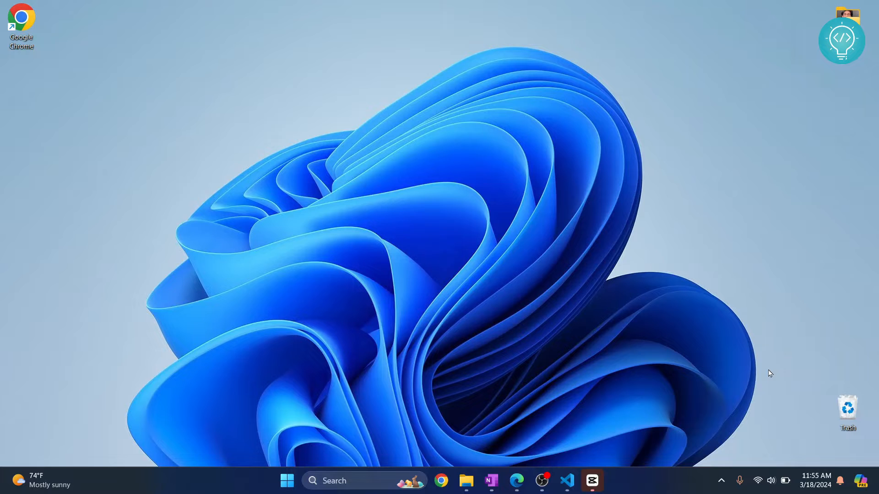
- Bring up the Start menu to search for Command Prompt
key(super)
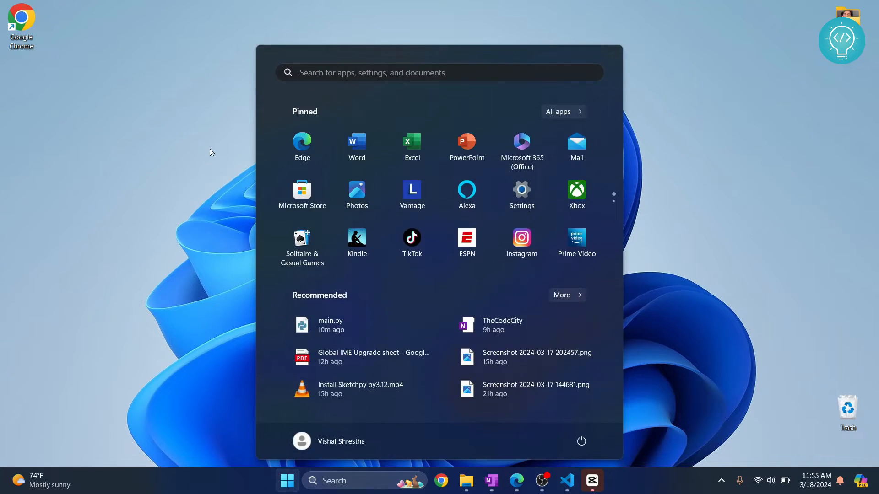
text(cmd)
- Launch Command Prompt, confirm Python 3.12.1 with python --version, and pip install pyttsx3
key(Return)
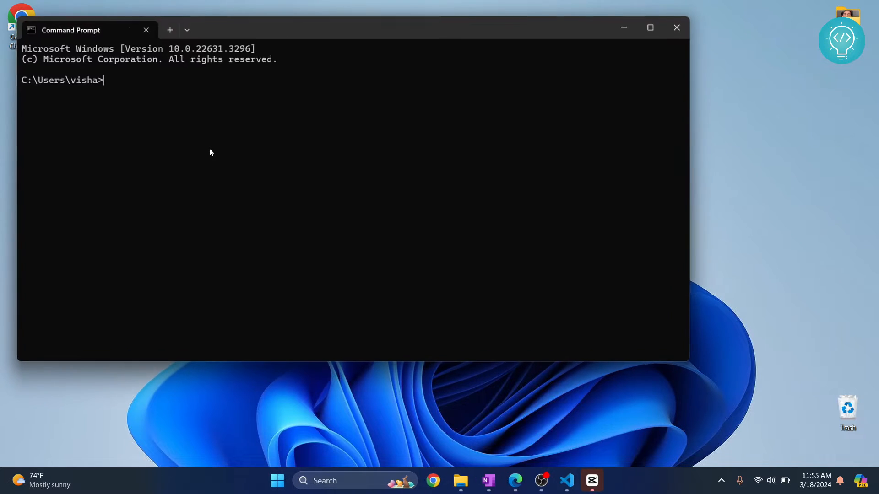
drag(245, 32, 304, 53)
text(py)
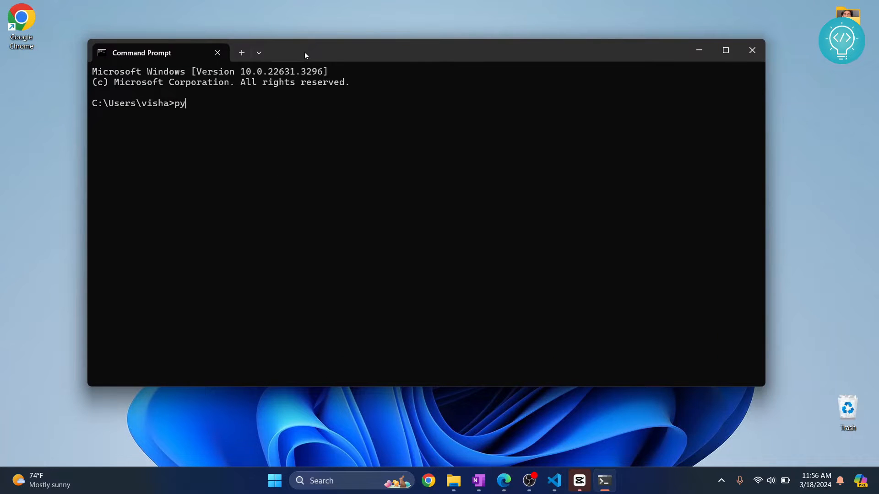
text(thon --ve)
text(rsion)
key(Return)
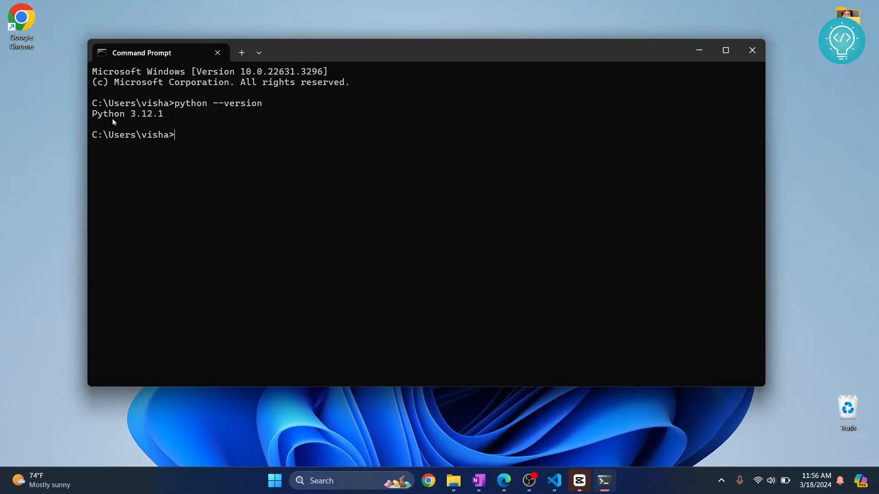
click(175, 134)
text(pip install pyttsx3)
key(Return)
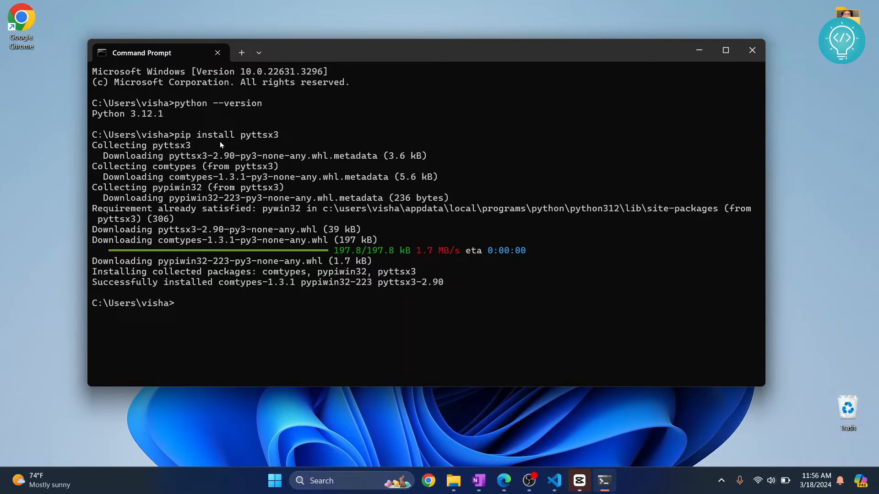
- Close the terminal, create a desktop folder named PyTTS and move it below the Chrome icon
click(751, 50)
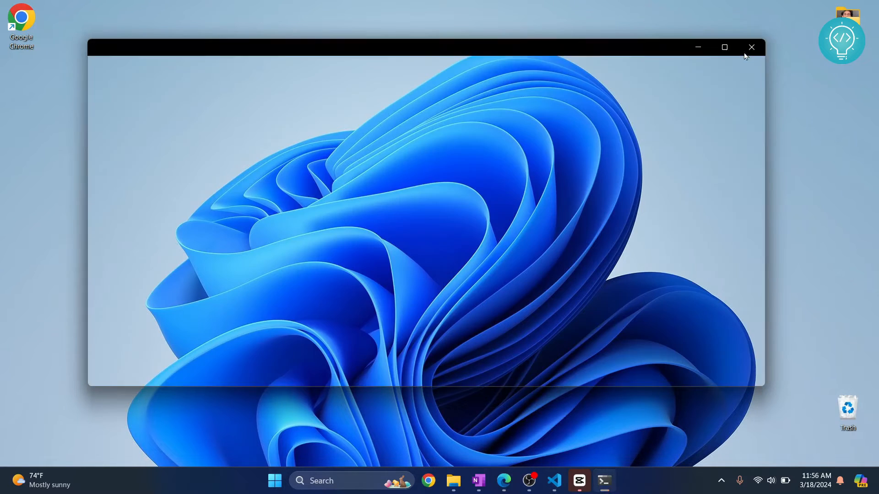
right_click(325, 132)
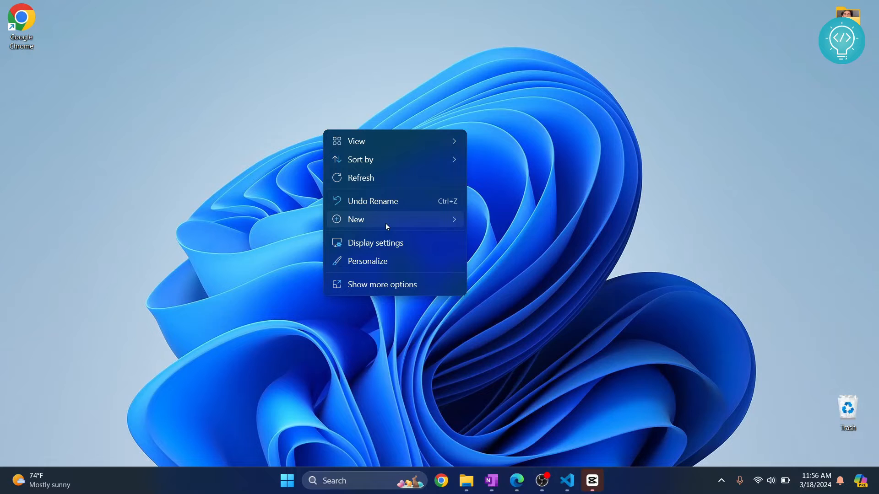
mouse_move(395, 219)
click(500, 228)
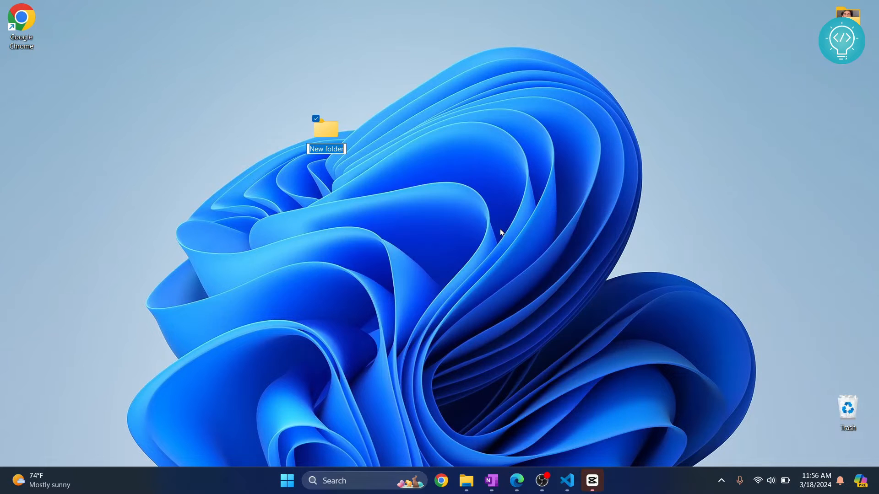
text(PyTT)
text(S)
key(Return)
drag(325, 130, 21, 77)
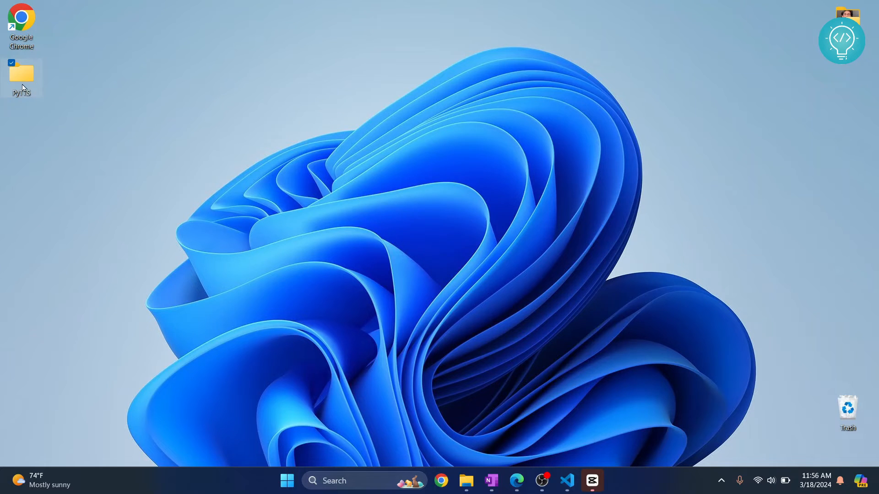
- Open the PyTTS folder and bring up its full list of new-item options
double_click(27, 80)
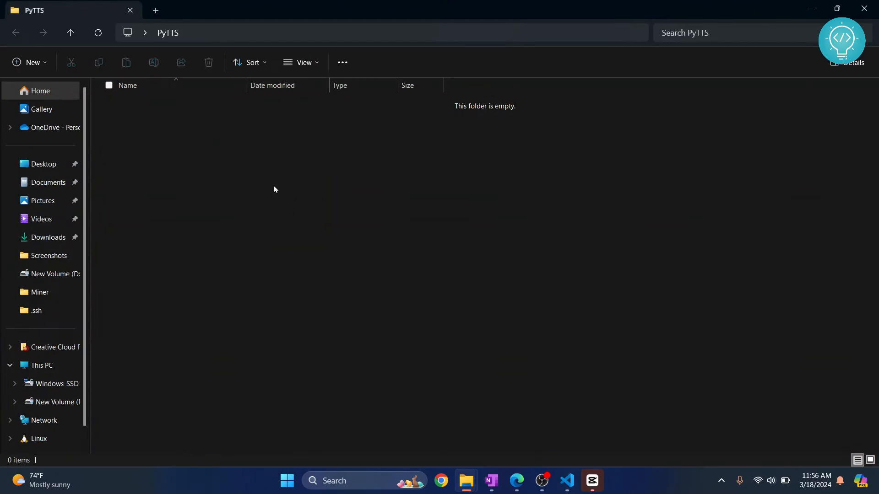
right_click(274, 187)
click(253, 243)
shift+right_click(252, 242)
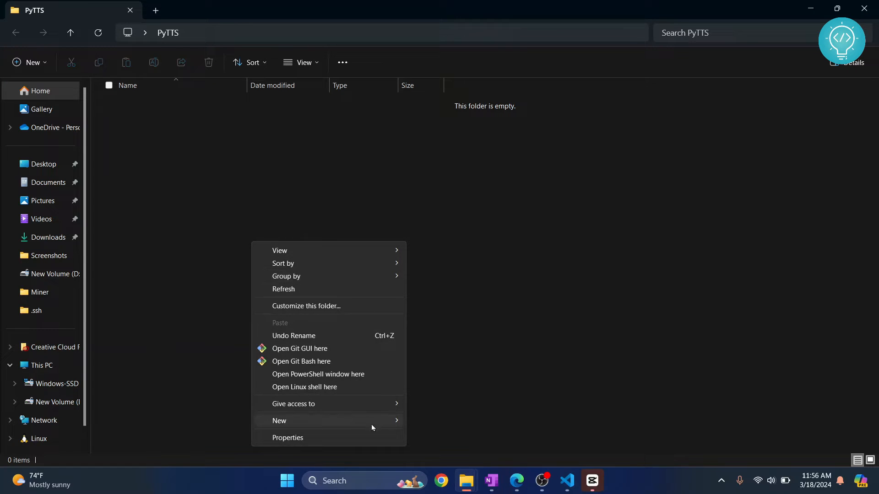
mouse_move(329, 421)
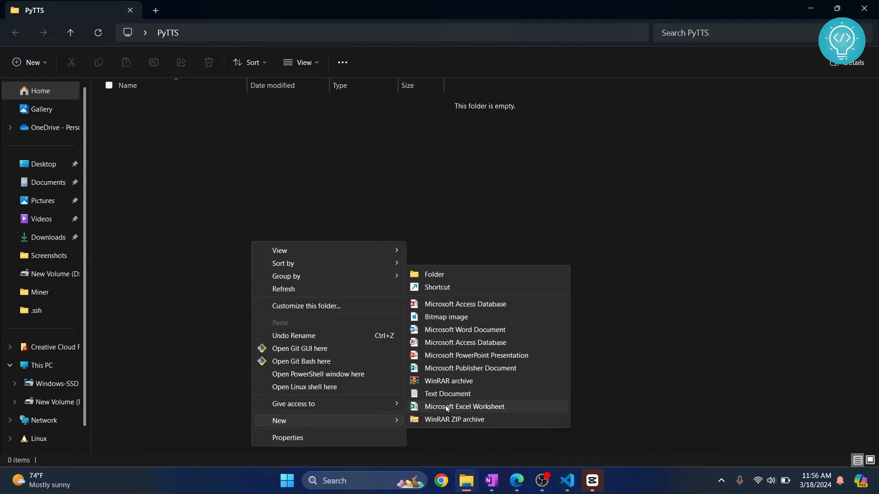
- Create a new text document renamed to main.py, accepting the extension change
click(456, 396)
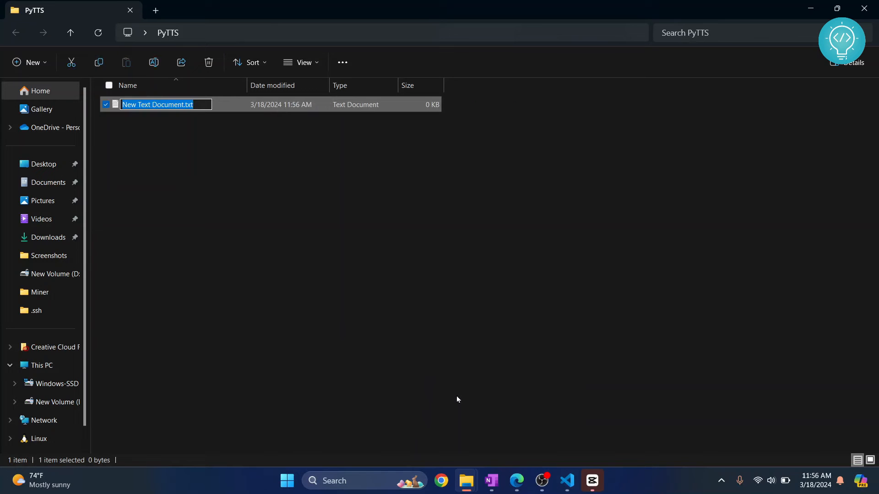
text(main.py)
key(Return)
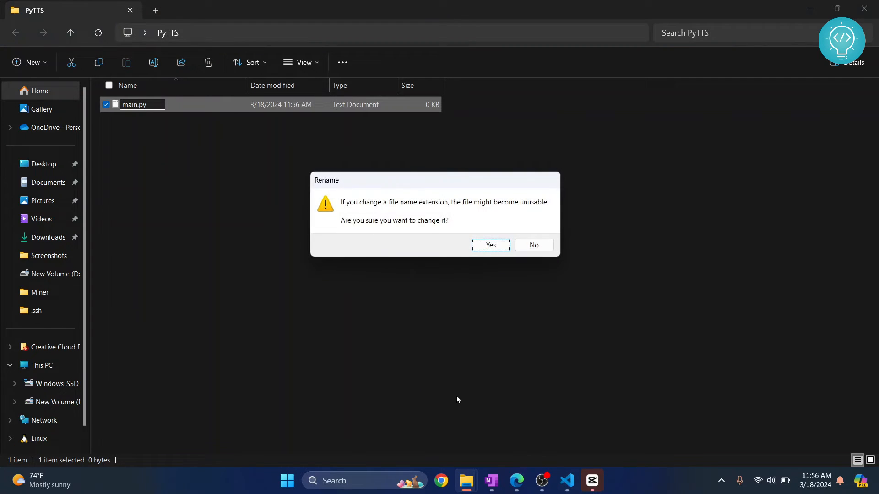
key(Return)
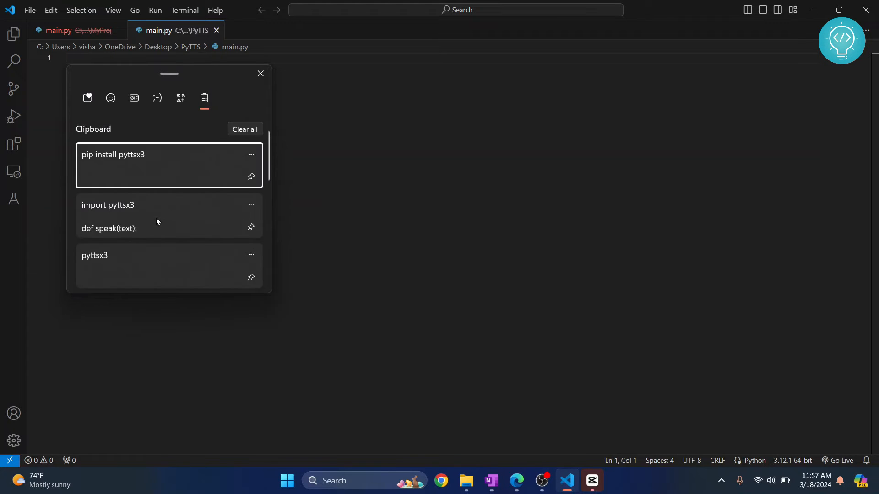
- Paste the pyttsx3 text-to-speech script into main.py and close the old MyProj main.py
click(156, 218)
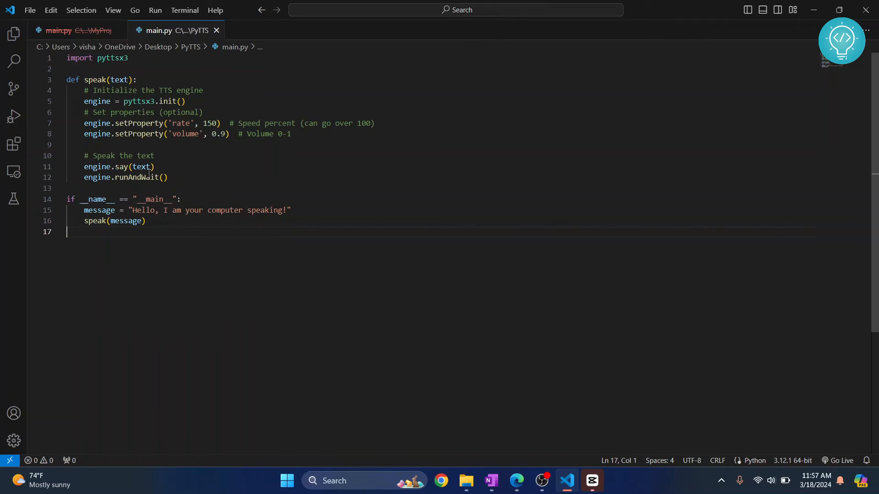
click(123, 31)
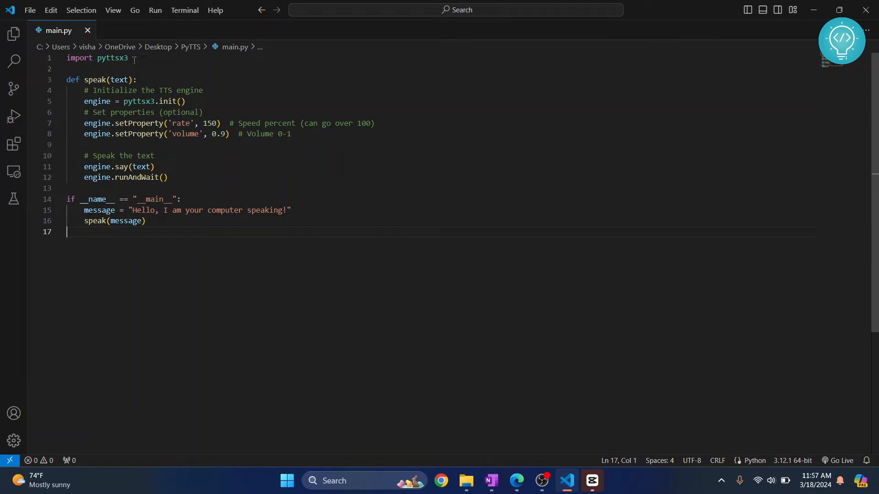
- Review the import, the speak function, its rate and volume settings, and the speaking lines
drag(130, 60, 32, 55)
mouse_move(61, 80)
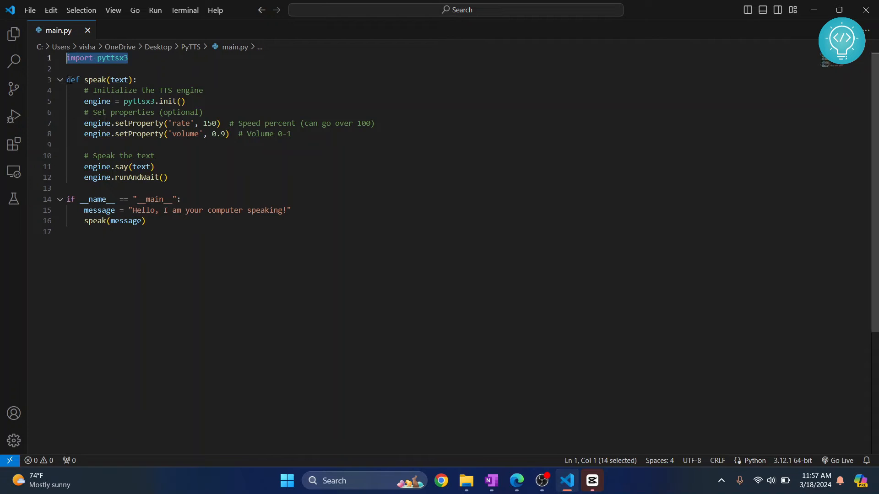
drag(79, 79, 201, 111)
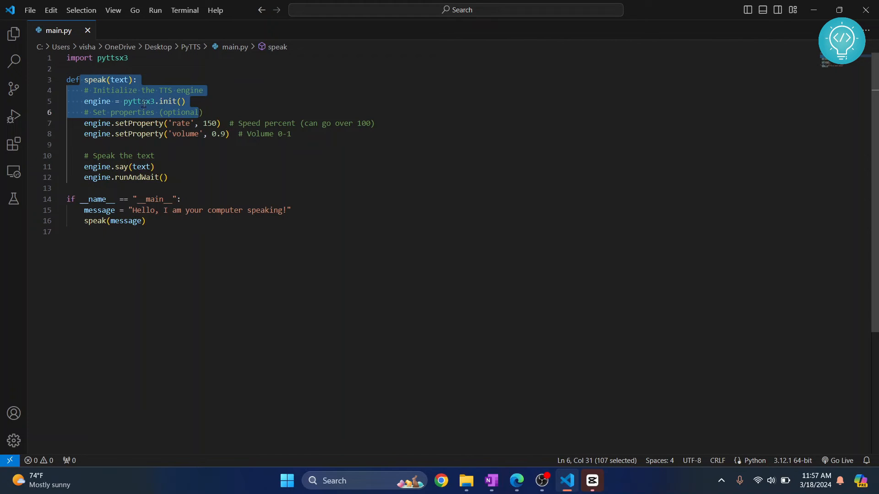
click(144, 135)
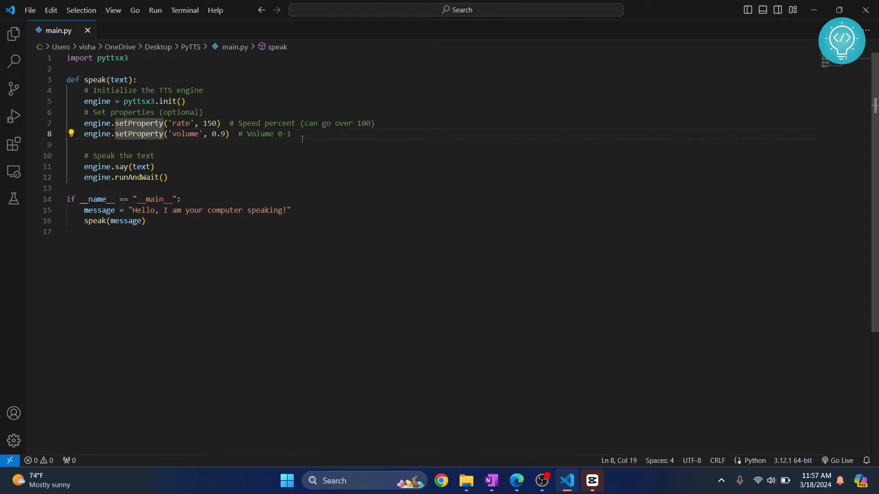
drag(301, 135, 98, 123)
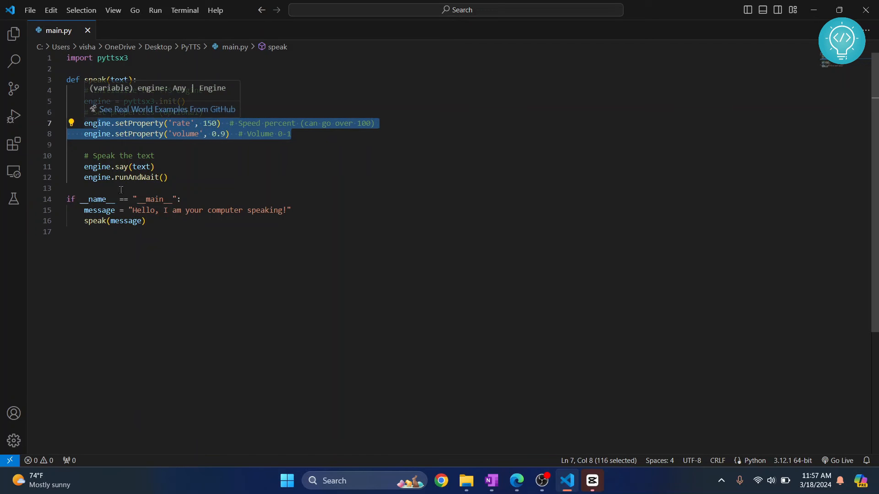
drag(171, 178, 38, 159)
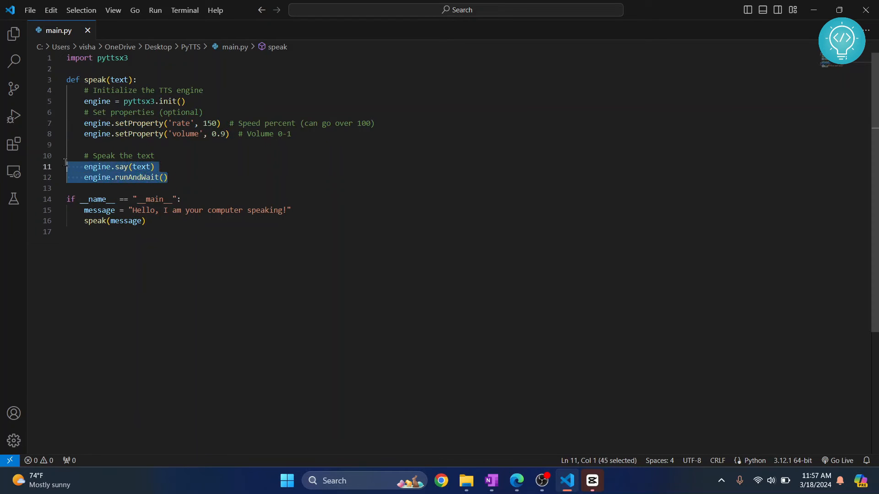
mouse_move(121, 167)
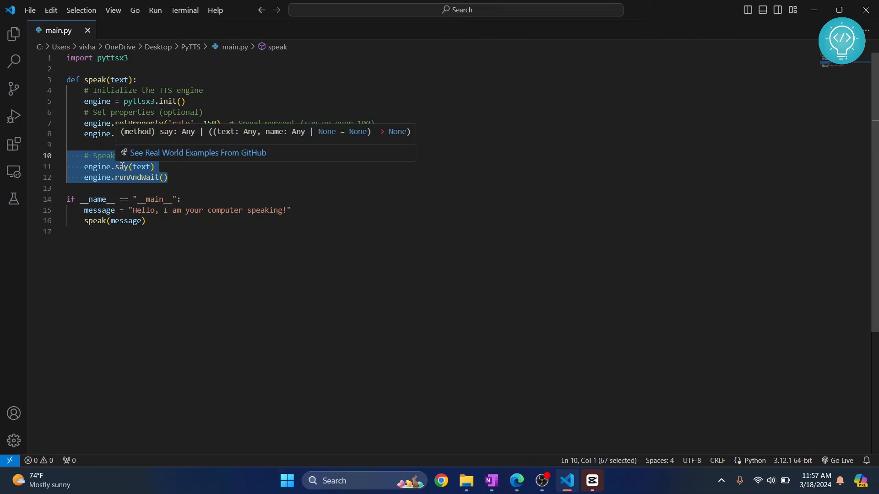
double_click(142, 168)
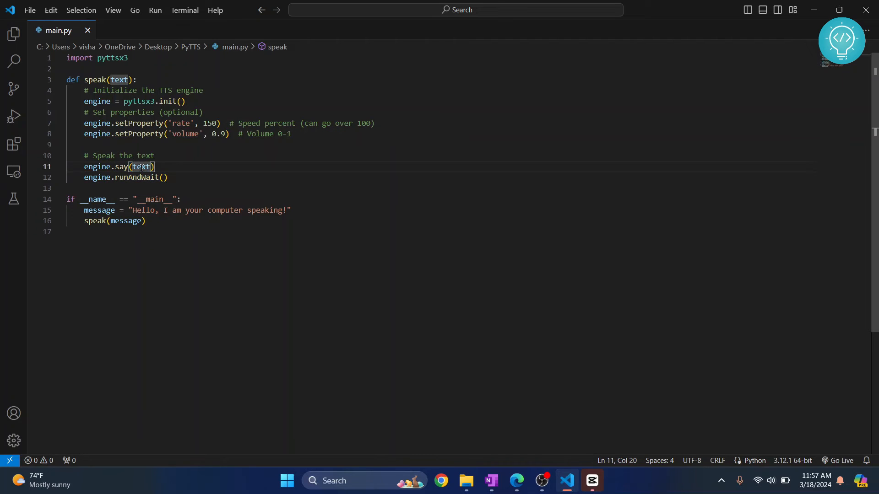
- Review the greeting message on line 15, then minimize VS Code to reveal the PyTTS folder
click(132, 210)
drag(131, 210, 294, 210)
click(201, 225)
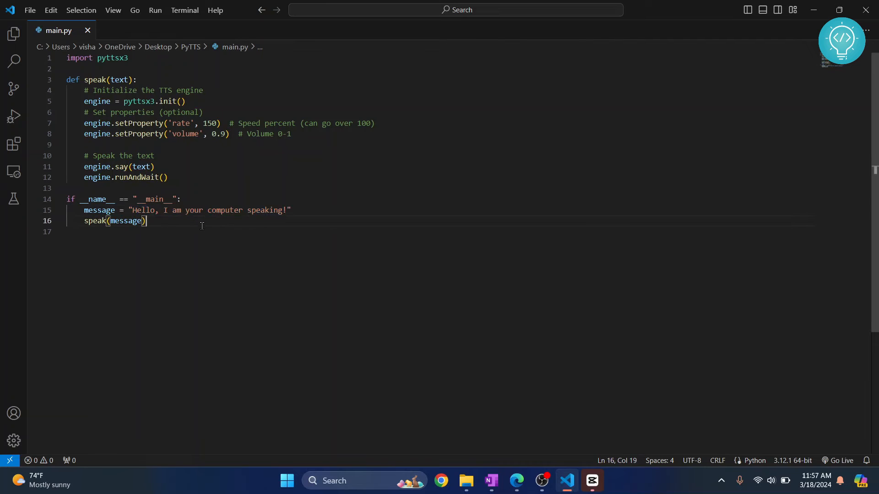
click(813, 10)
- Launch a Command Prompt at the PyTTS folder by entering cmd in the address bar
click(265, 208)
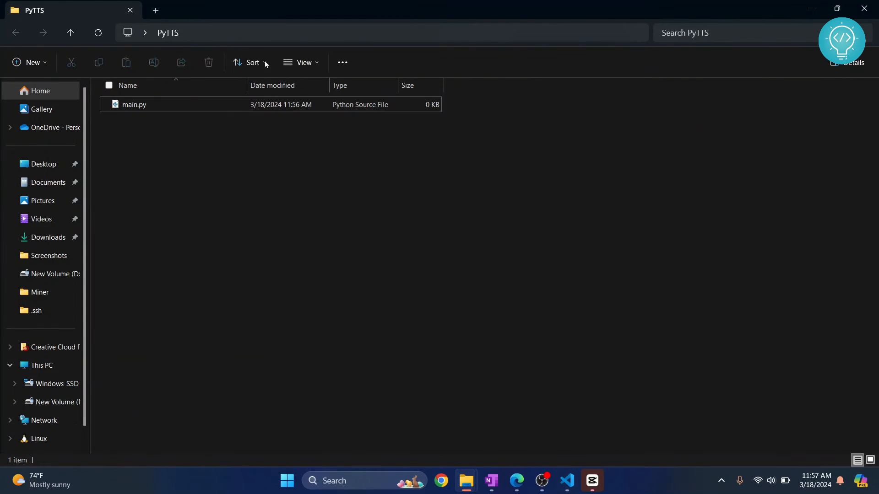
click(378, 36)
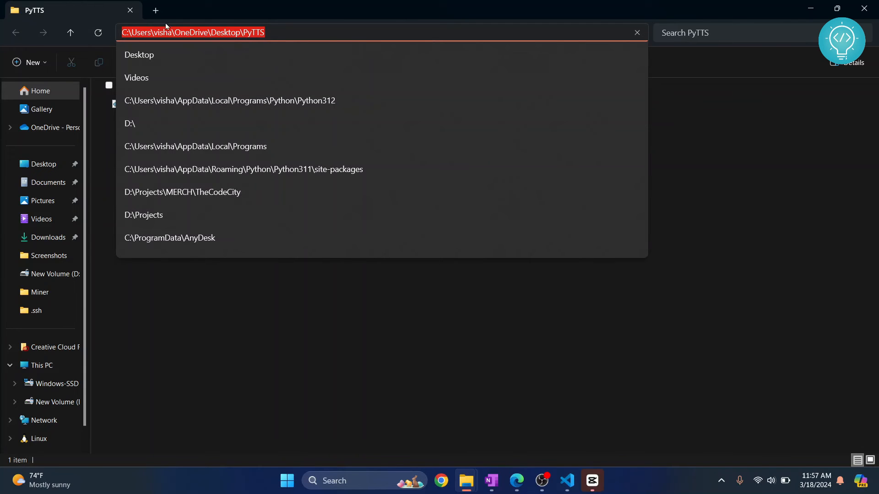
text(cmd)
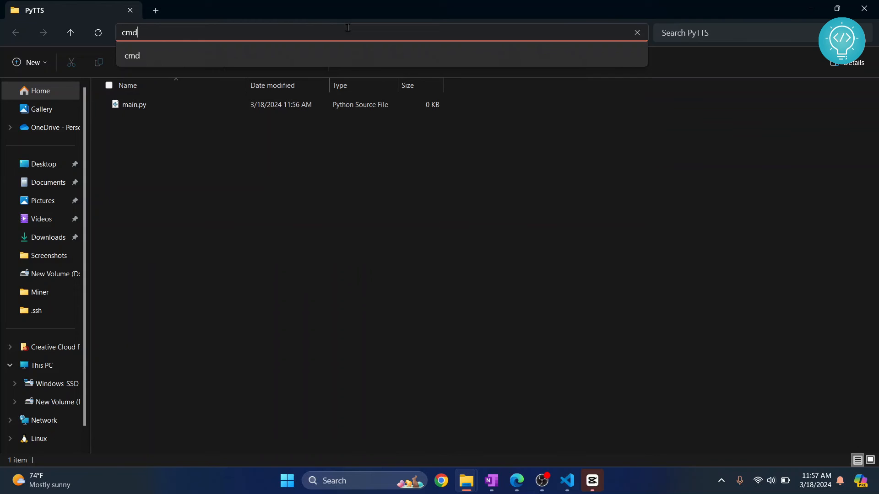
key(Return)
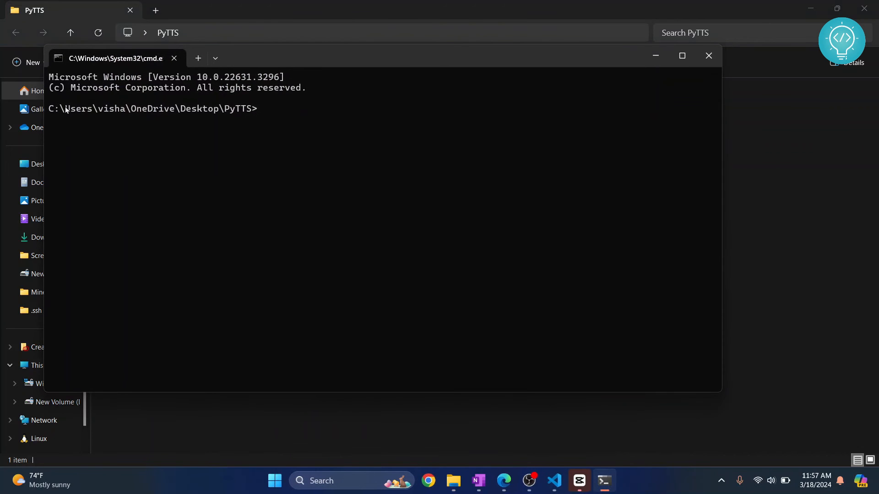
- Enter python main.py at the PyTTS prompt and raise the system volume for the greeting
drag(53, 112, 260, 110)
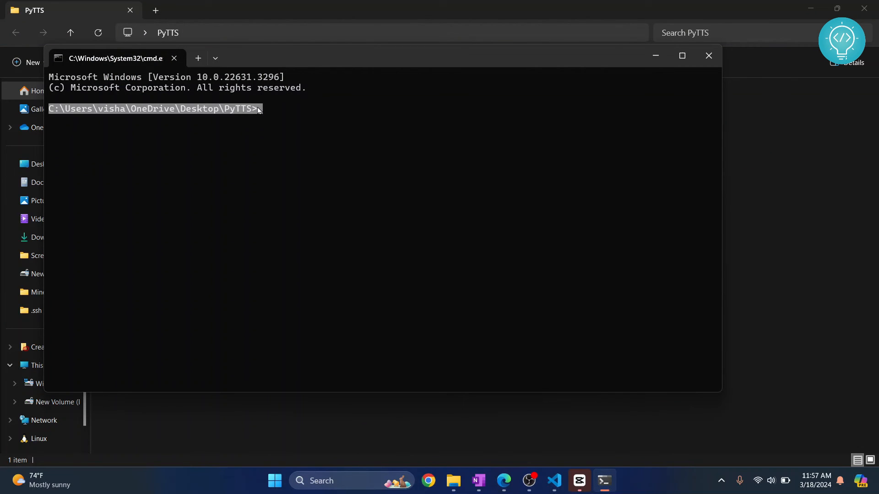
key(ctrl+c)
text(py)
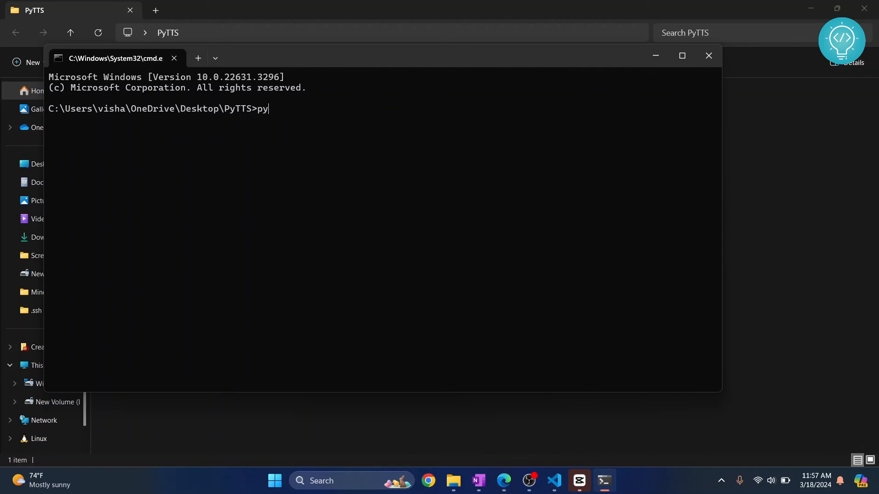
text(thon main.py)
key(XF86AudioRaiseVolume)
key(XF86AudioRaiseVolume)
key(XF86AudioRaiseVolume)
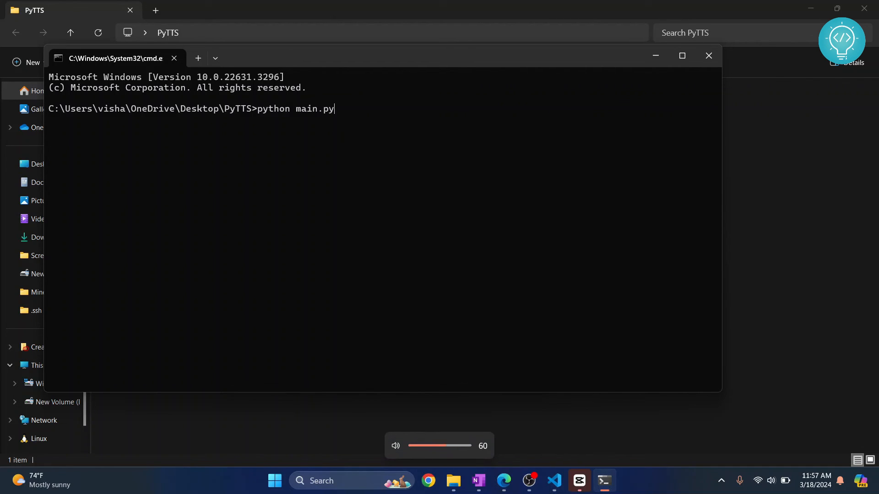
key(XF86AudioRaiseVolume)
key(XF86AudioRaiseVolume)
key(XF86AudioRaiseVolume)
key(XF86AudioRaiseVolume)
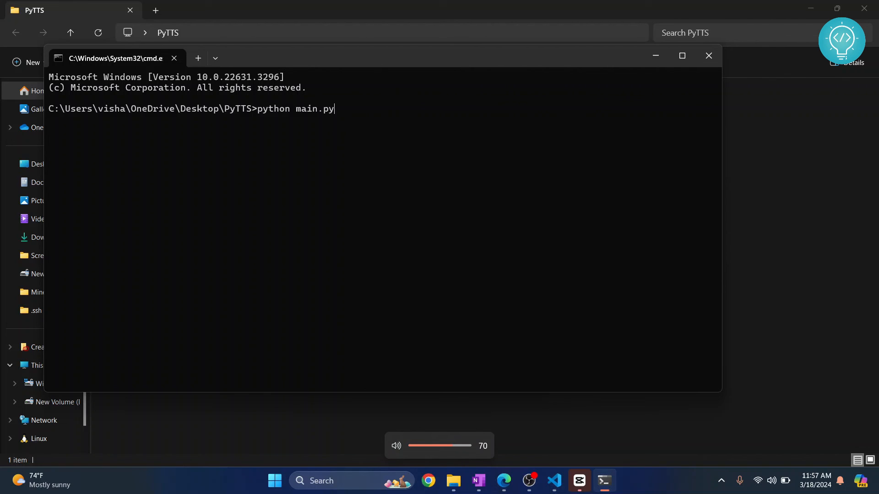